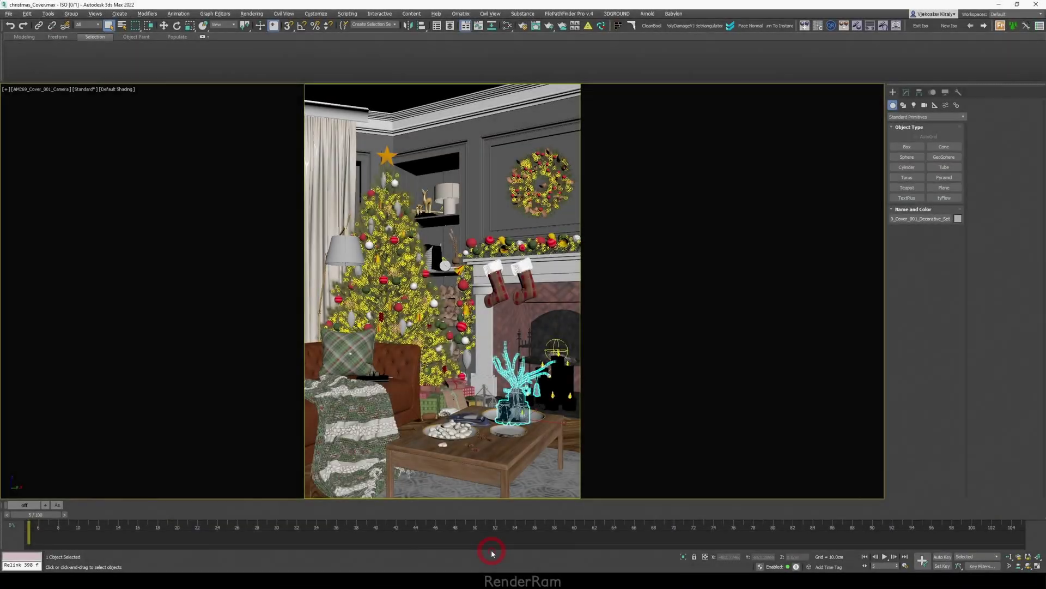
Move the vase up in front of the Christmas tree and enlarge it
left_click(485, 451)
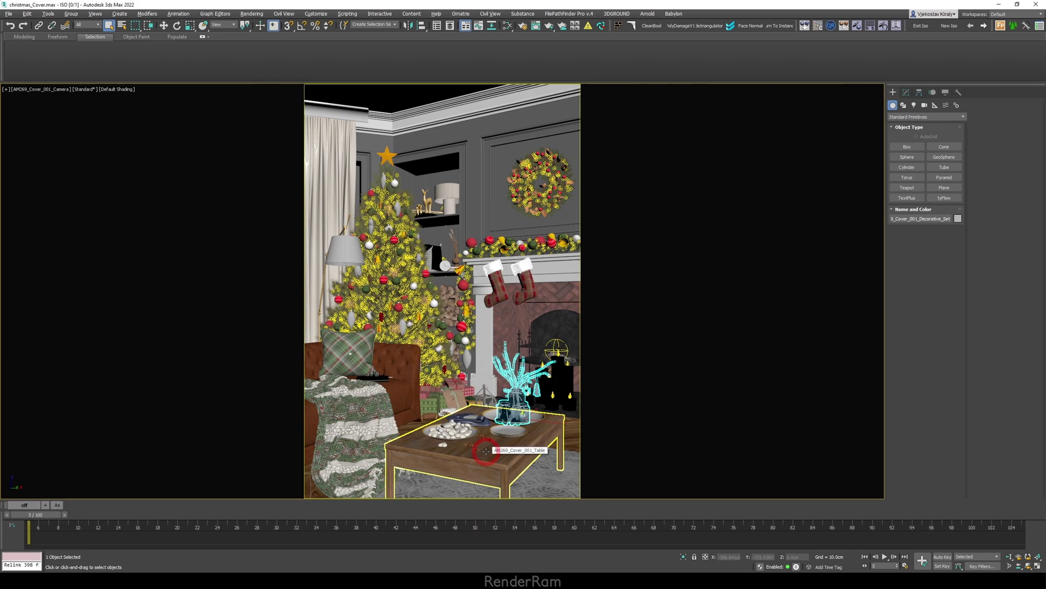
left_click(494, 357)
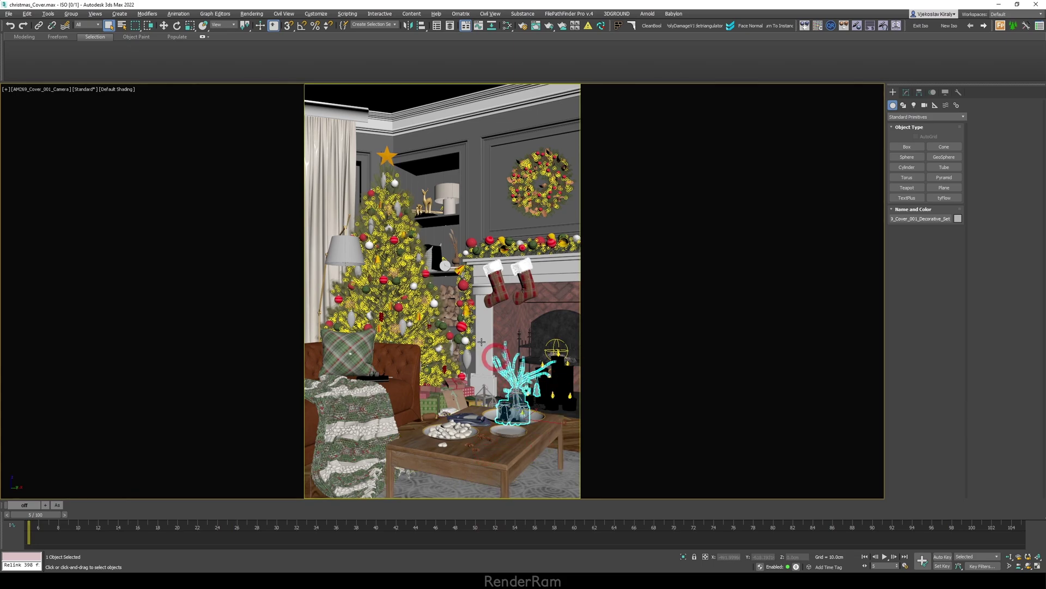
key("w")
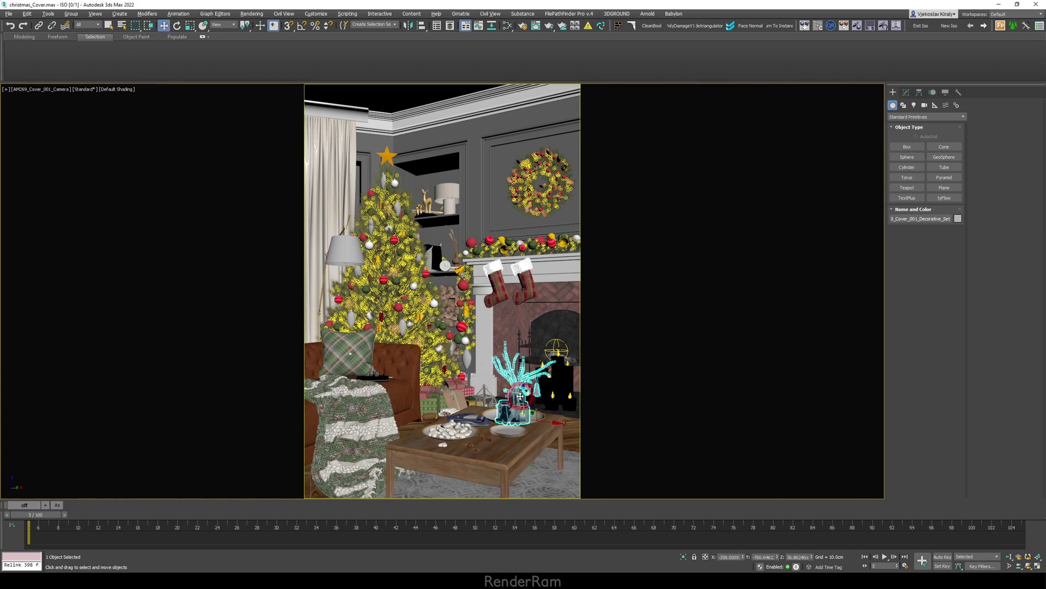
left_click_drag(523, 398, 461, 297)
key("r")
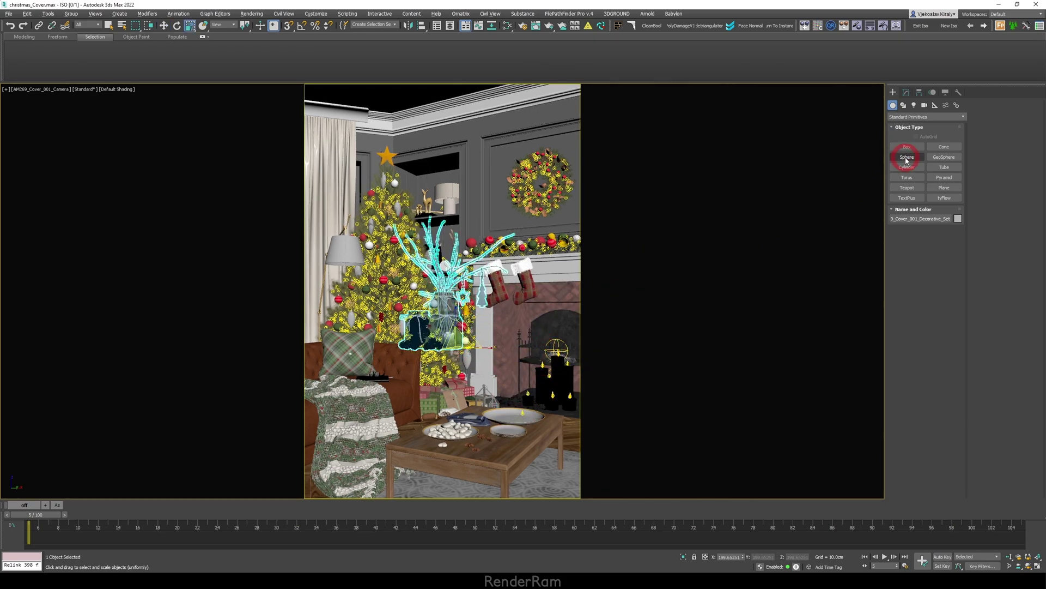
Create Cylinder001 on the coffee table and lift it upward
left_click(907, 167)
left_click_drag(493, 451, 530, 452)
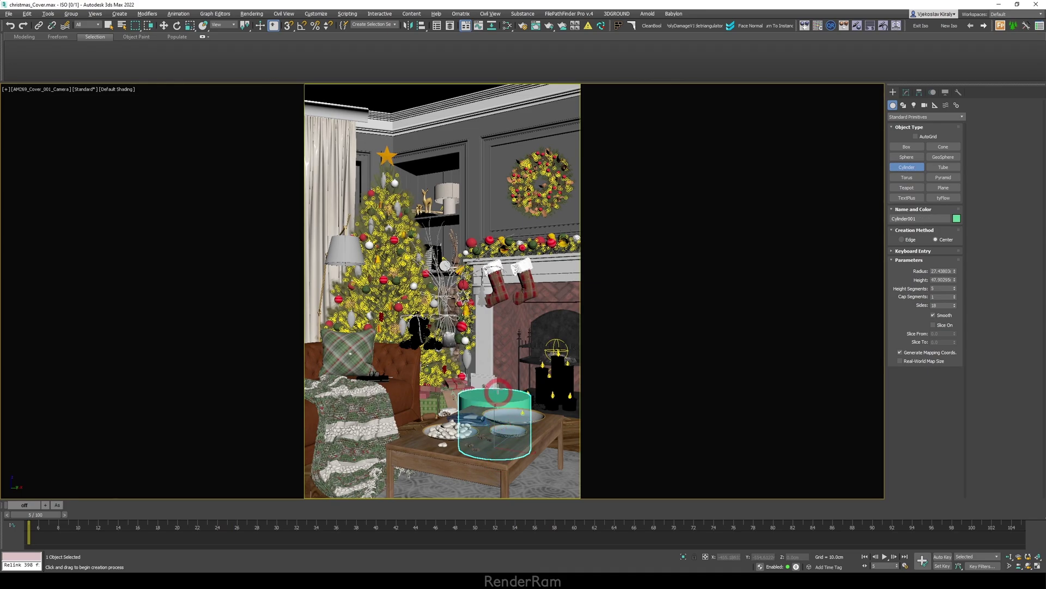
left_click(494, 375)
key("w")
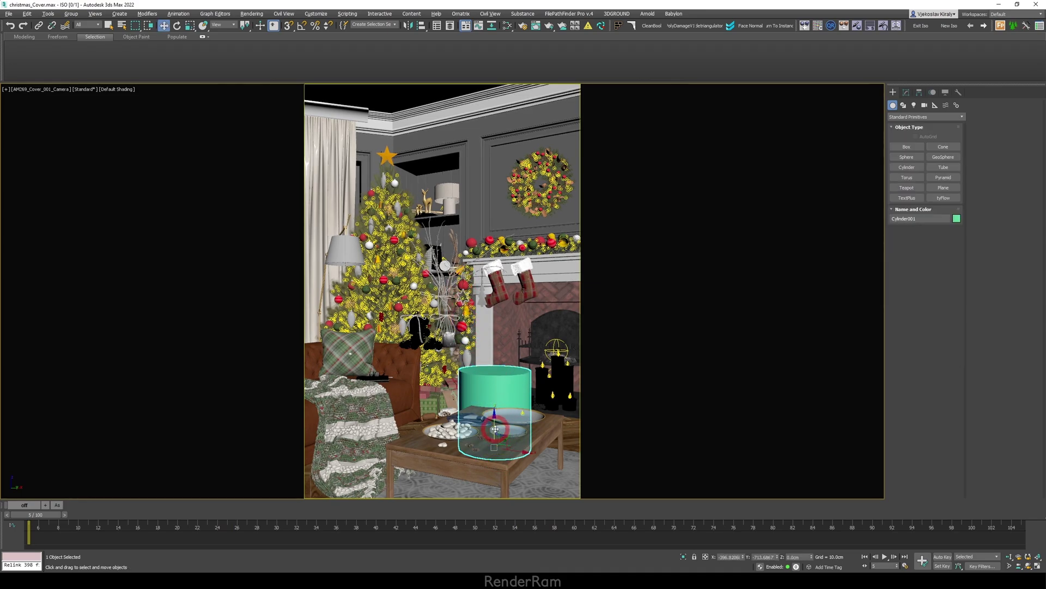
left_click_drag(497, 436, 505, 284)
Add a Push modifier to the cylinder
left_click(906, 92)
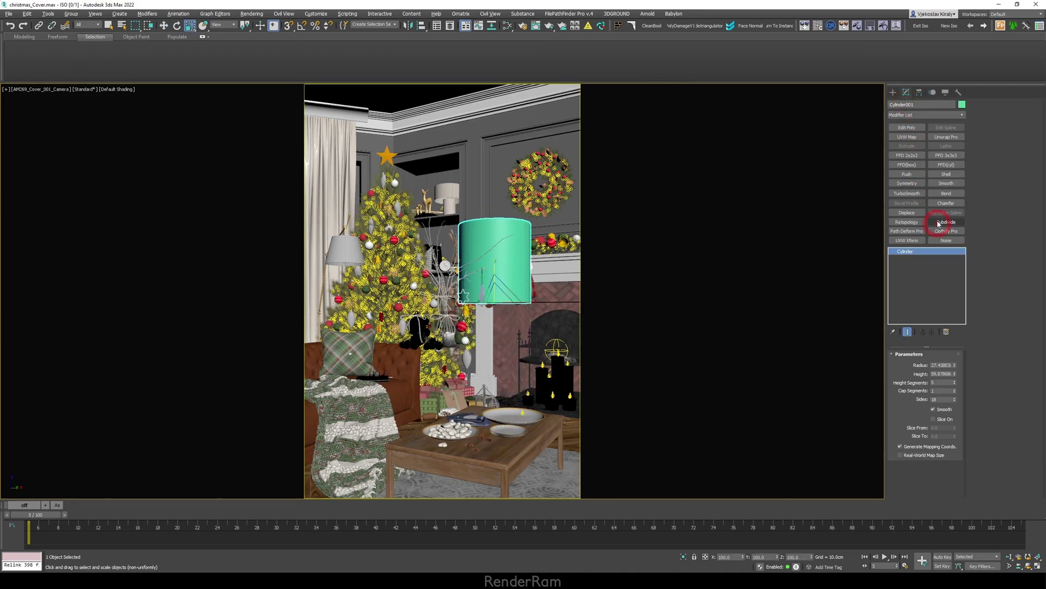
left_click(907, 174)
key("r")
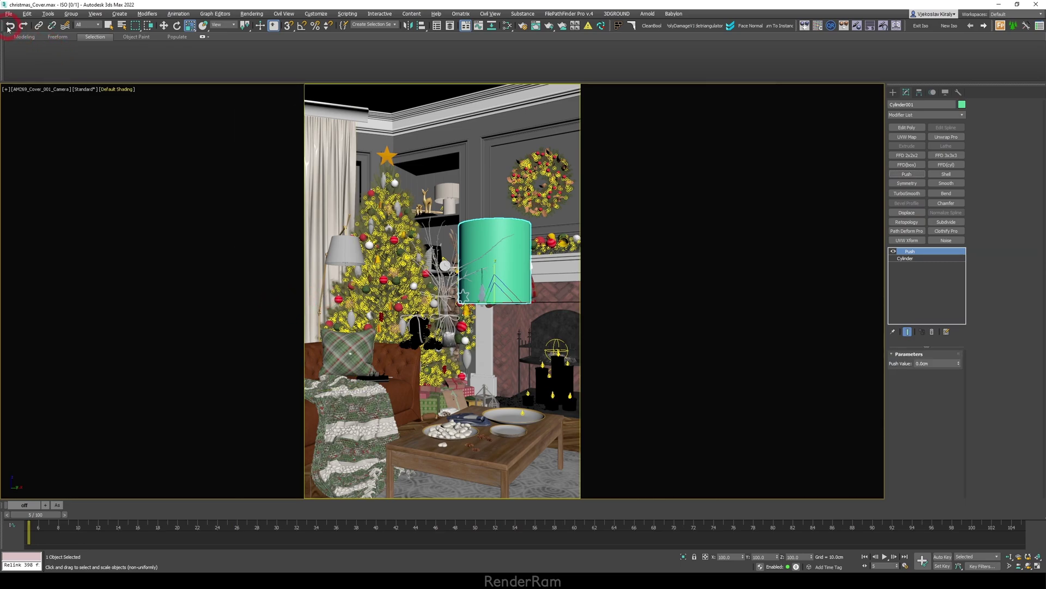
Undo every step in the undo history back to the first entry
right_click(10, 29)
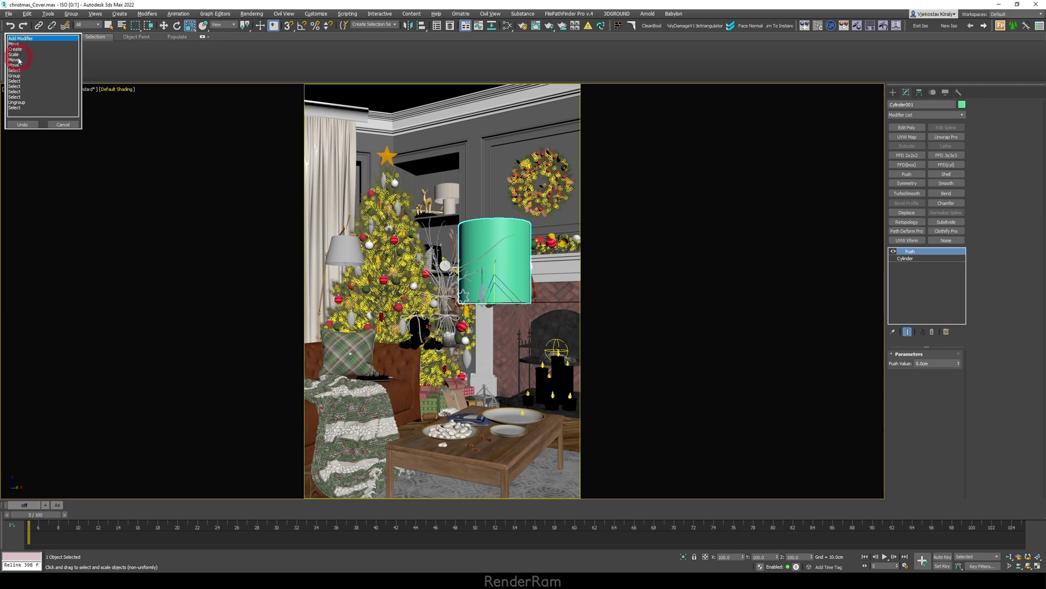
left_click(14, 108)
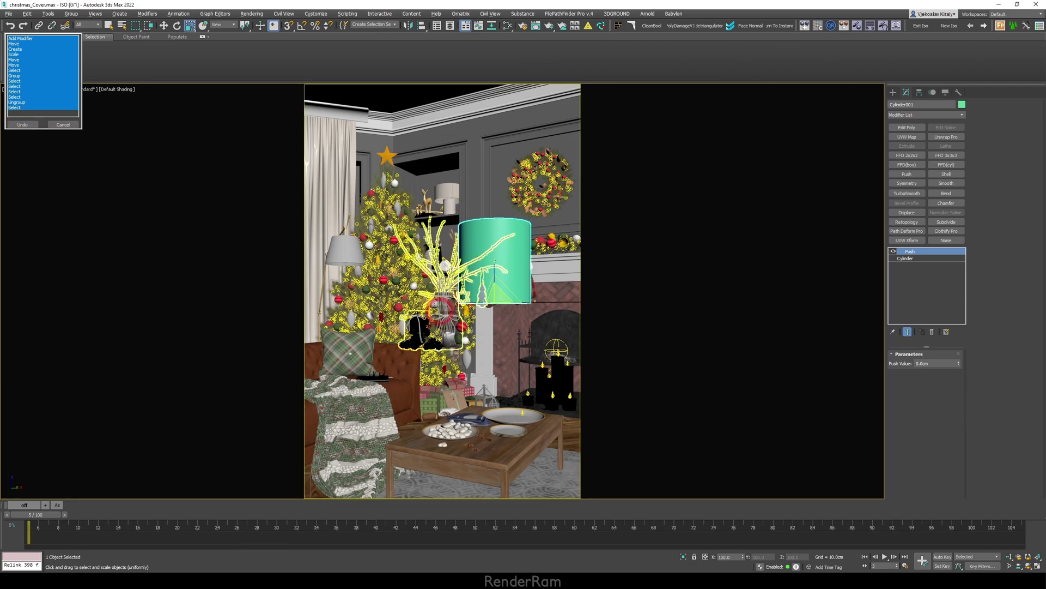
left_click(23, 124)
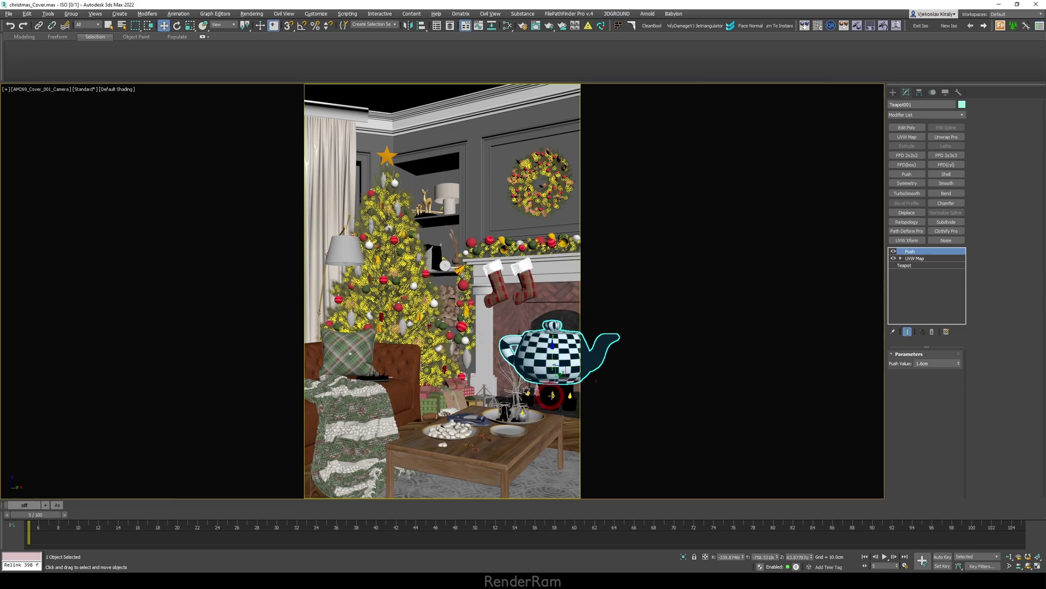
Toggle the teapot's Push and checker UVW Map modifiers off and back on
mouse_move(562, 357)
left_mouse_down()
mouse_move(536, 367)
mouse_move(563, 357)
left_mouse_up()
left_click(894, 251)
left_click(893, 251)
left_click(894, 251)
left_click(893, 251)
left_click(894, 259)
left_click(894, 258)
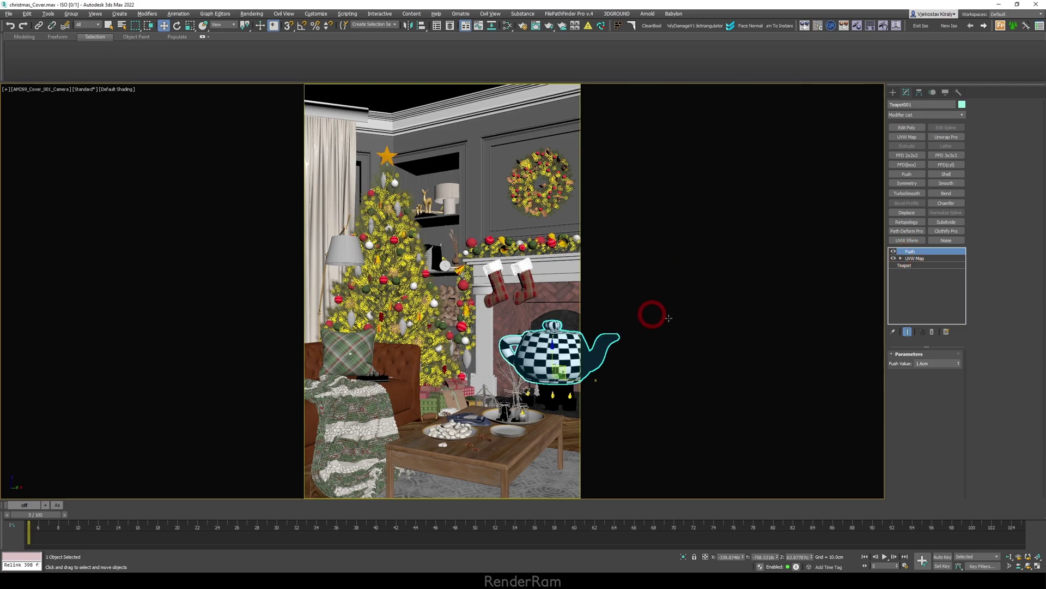
Copy the teapot's Push and UVW Map modifiers onto the coffee table
left_click_drag(909, 254, 496, 460)
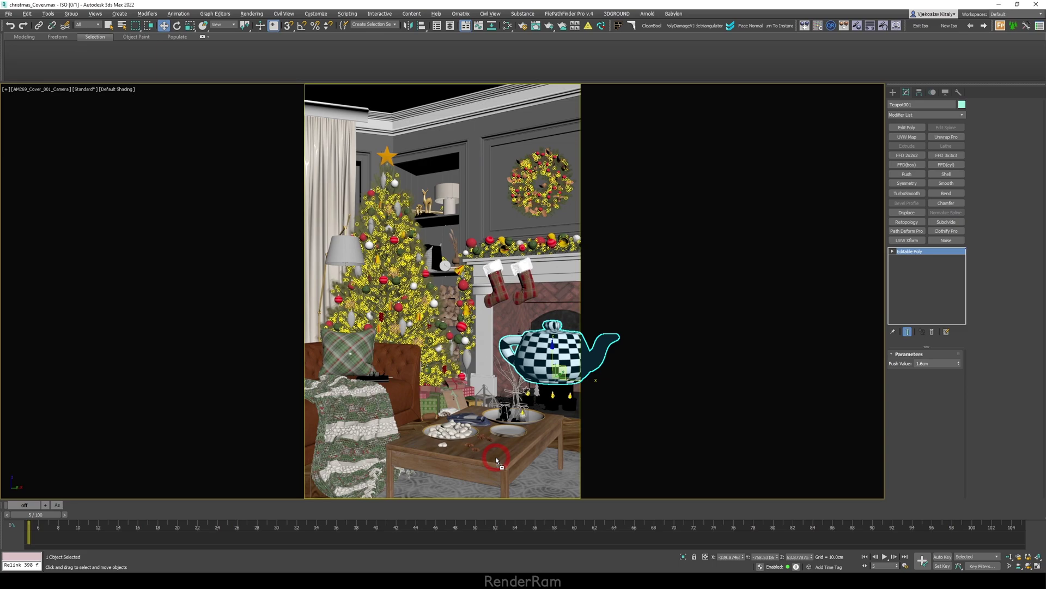
left_click(496, 458)
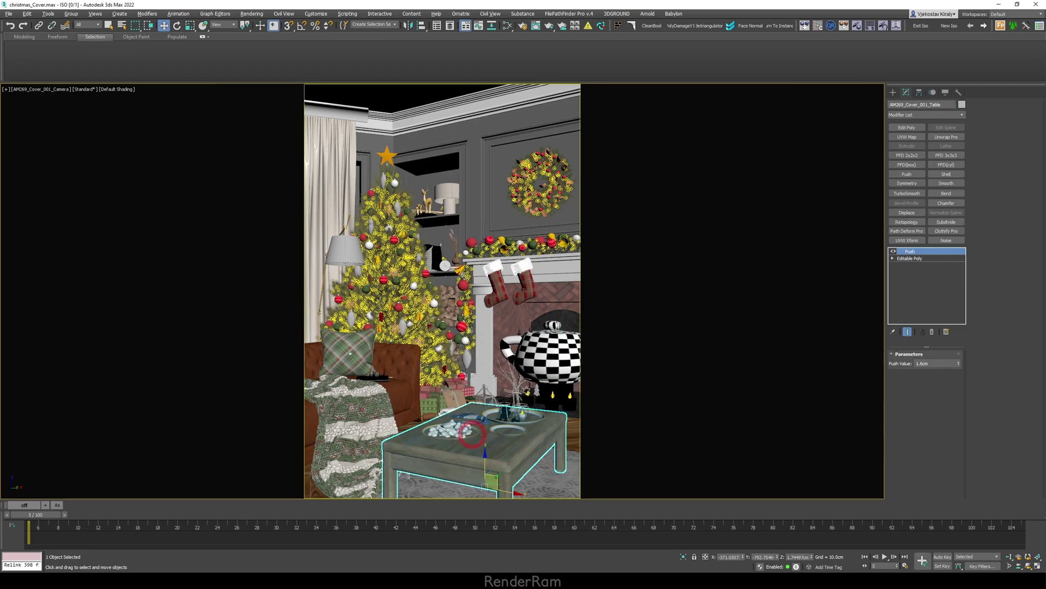
left_click(543, 347)
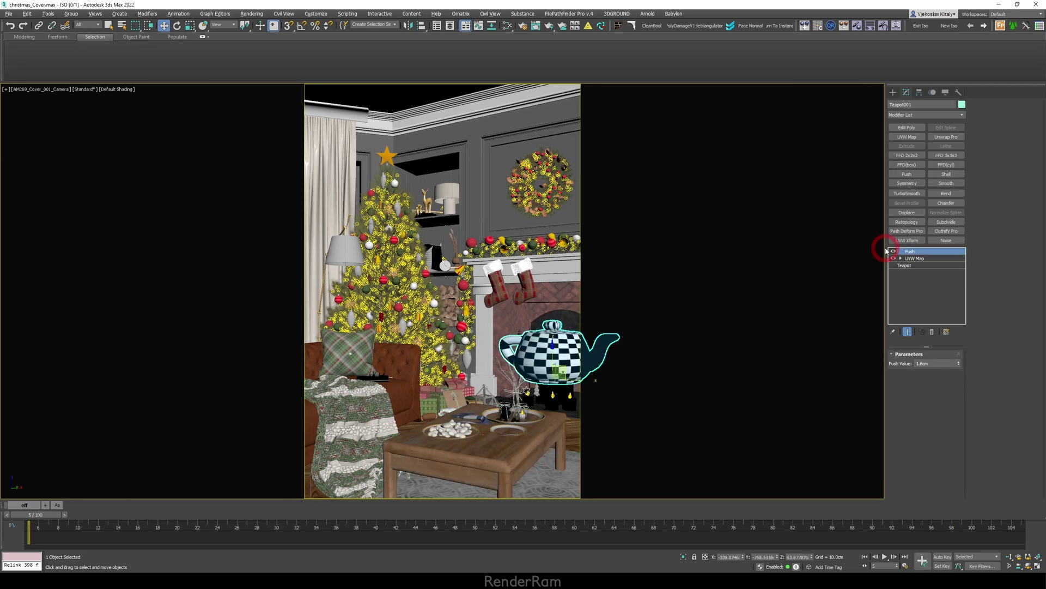
left_click(917, 258)
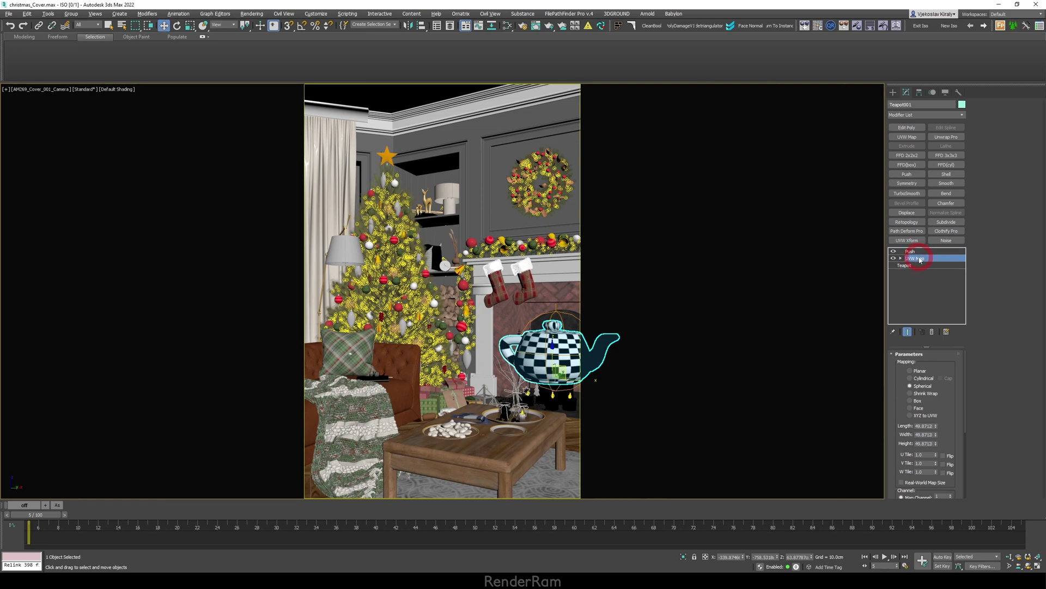
left_click_drag(920, 260, 492, 453)
left_click(493, 453)
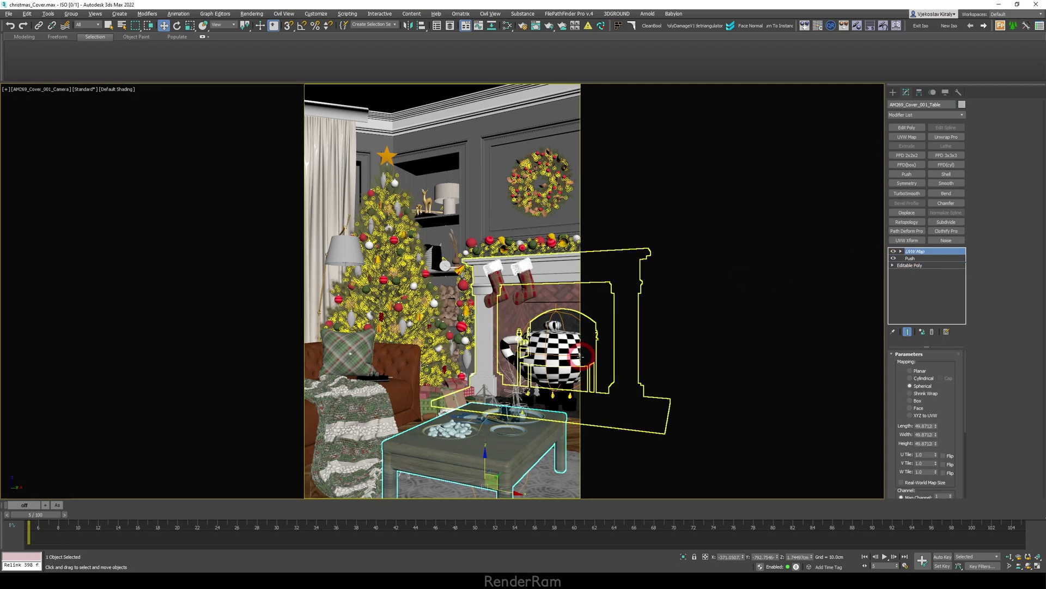
Instance the table's UVW Map back onto the teapot, then copy Push to the table again
left_click(928, 253)
left_click_drag(916, 251, 545, 352)
left_click(545, 351)
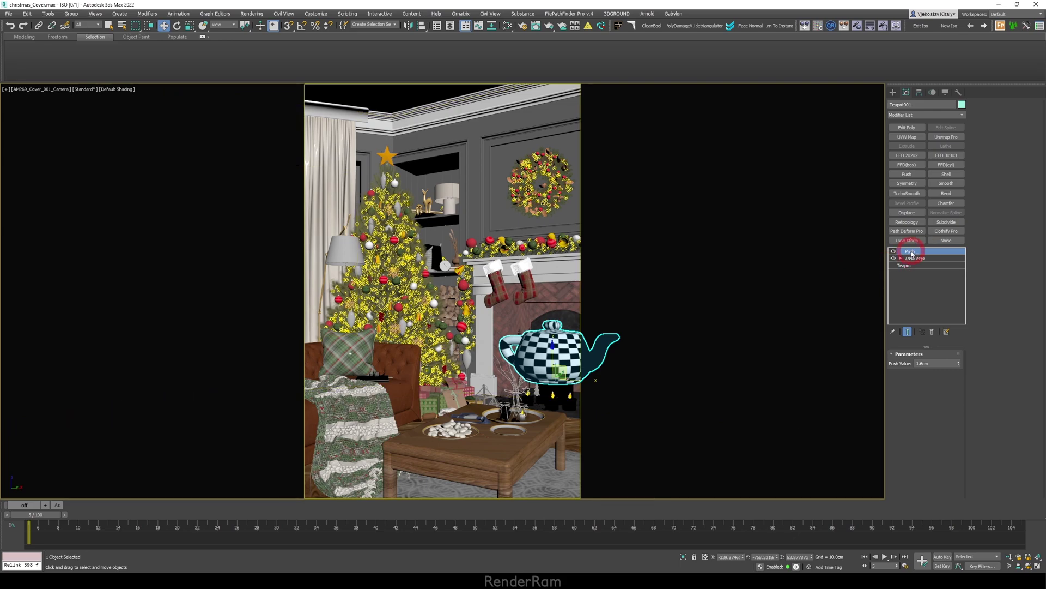
left_click_drag(912, 254, 491, 456)
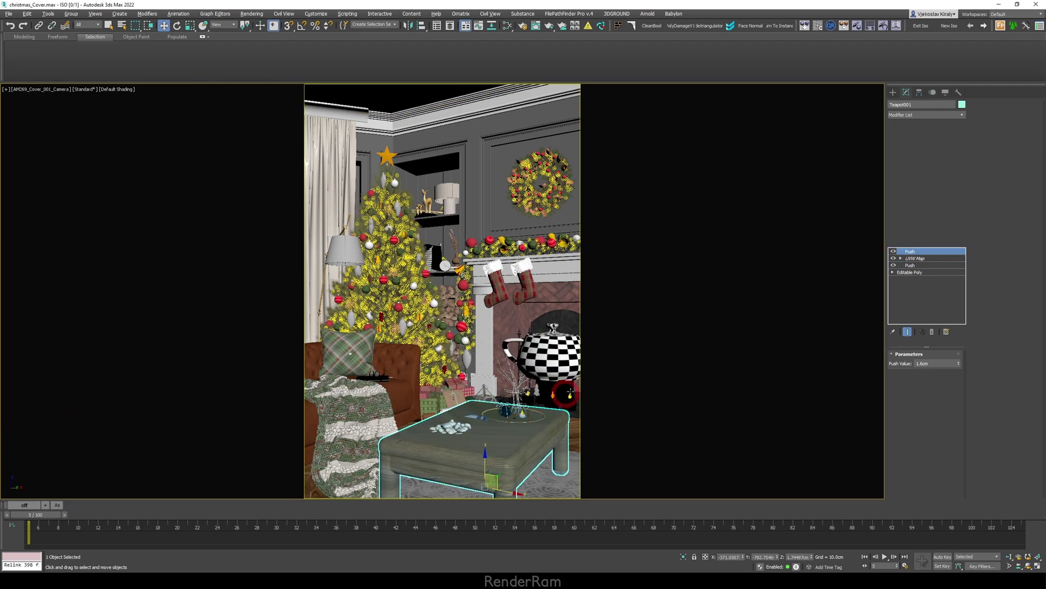
Drop the Push copy on the coffee table and reframe the view around it
left_click(498, 423)
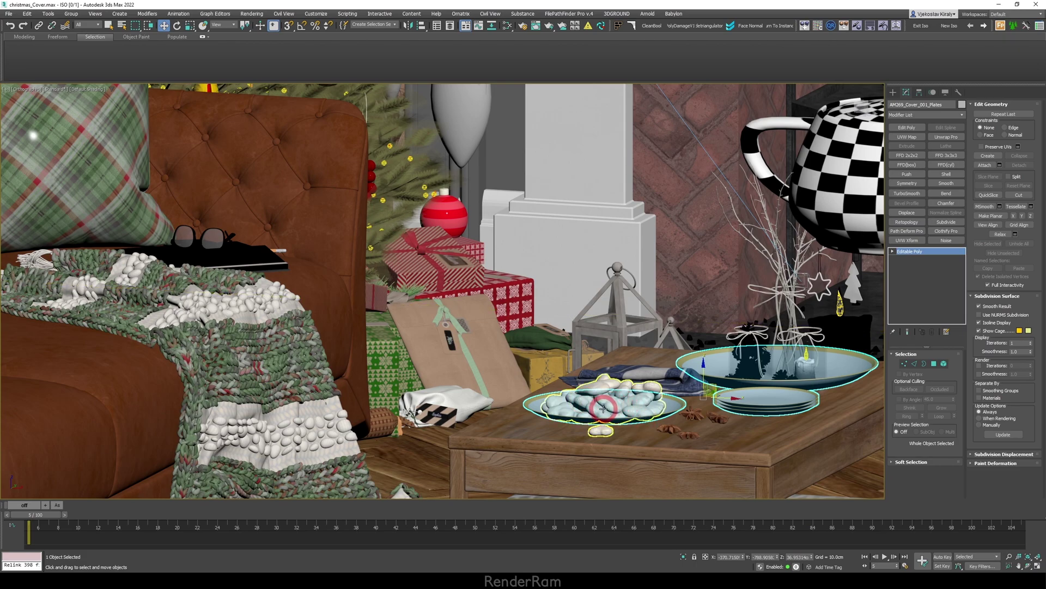
middle_click_drag(603, 408, 436, 338)
middle_click_drag(256, 248, 431, 233, "alt")
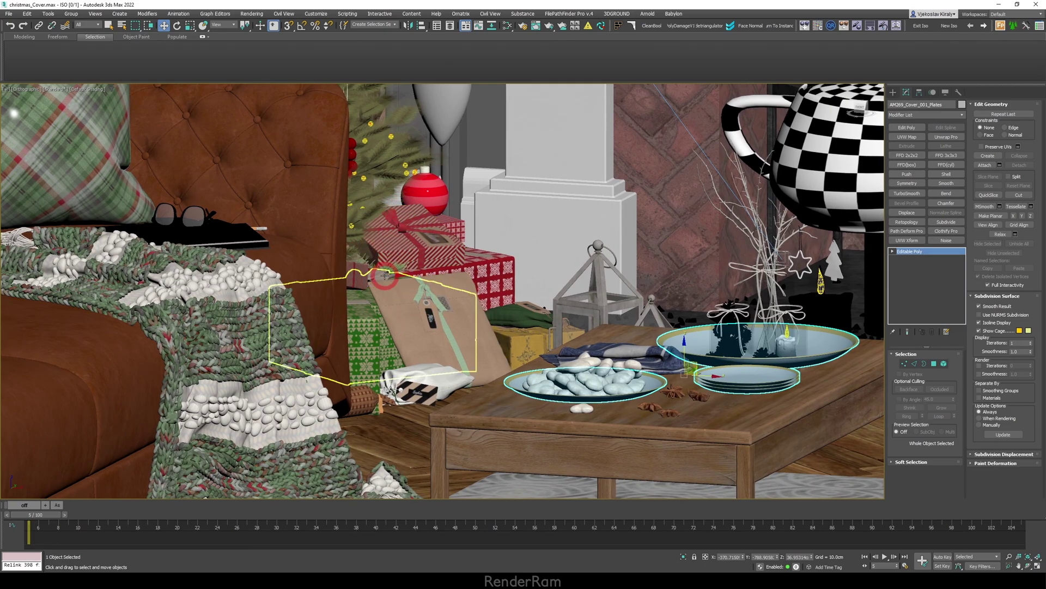
Cycle through the overlapping gift objects, settling on the kraft paper envelope
left_click(394, 310)
left_click(394, 311)
left_click(394, 311)
left_click(394, 311)
left_click(394, 311)
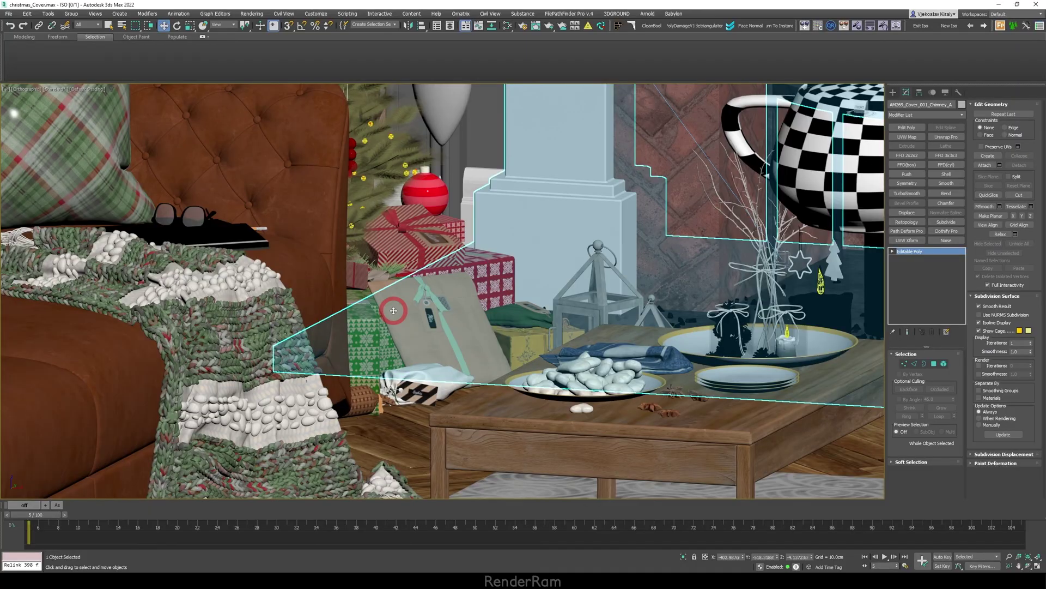
left_click(404, 309)
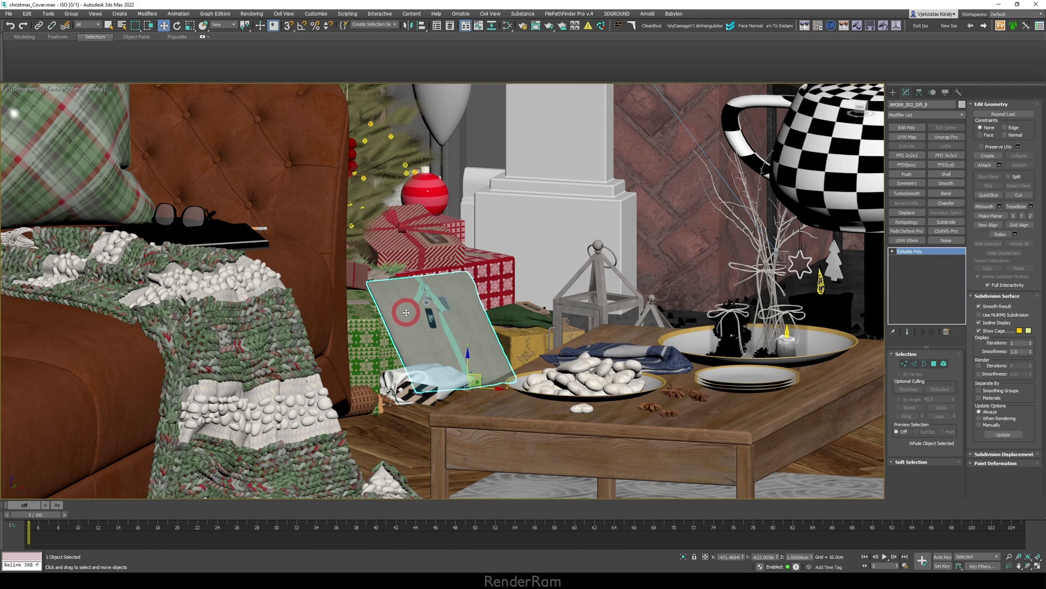
scroll(406, 313, "up", 3)
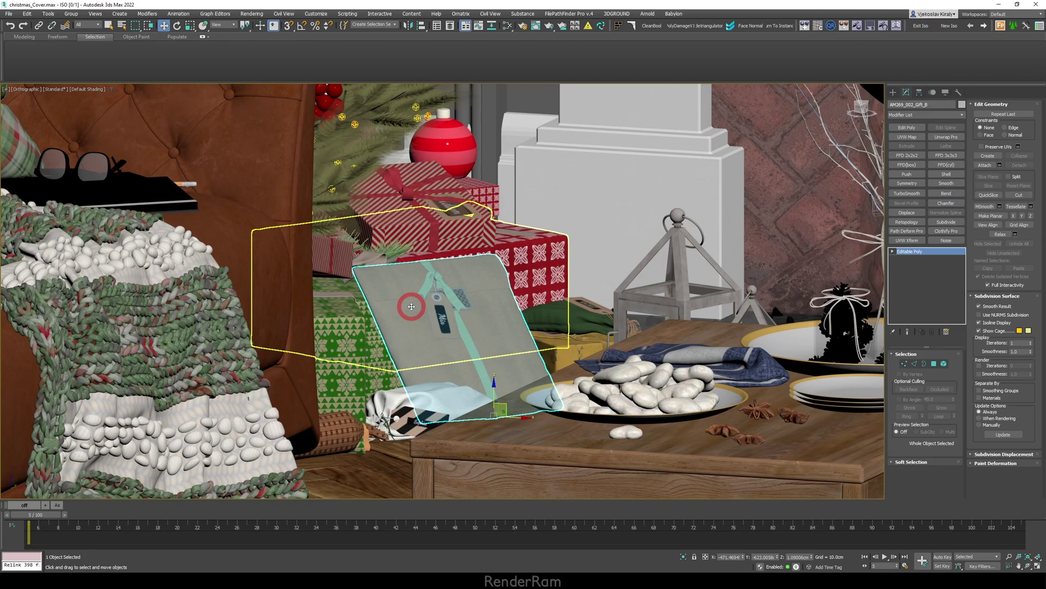
Select and frame the red gift box, then pull out to a wide sofa-and-table view
left_click(412, 306)
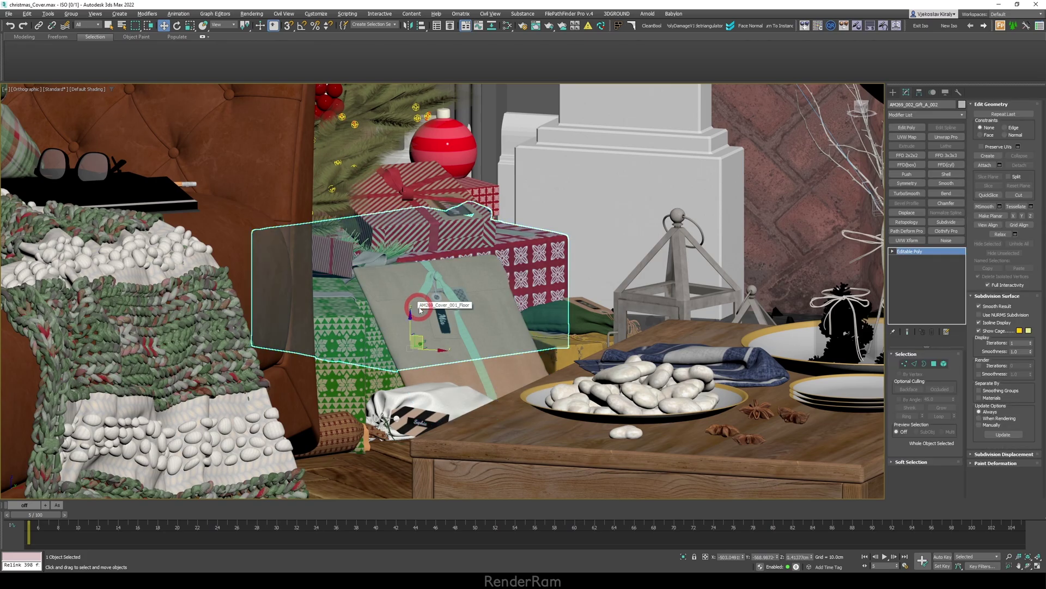
key("z")
scroll(379, 333, "down", 3)
middle_click_drag(379, 334, 423, 297, "alt")
scroll(349, 284, "up", 3)
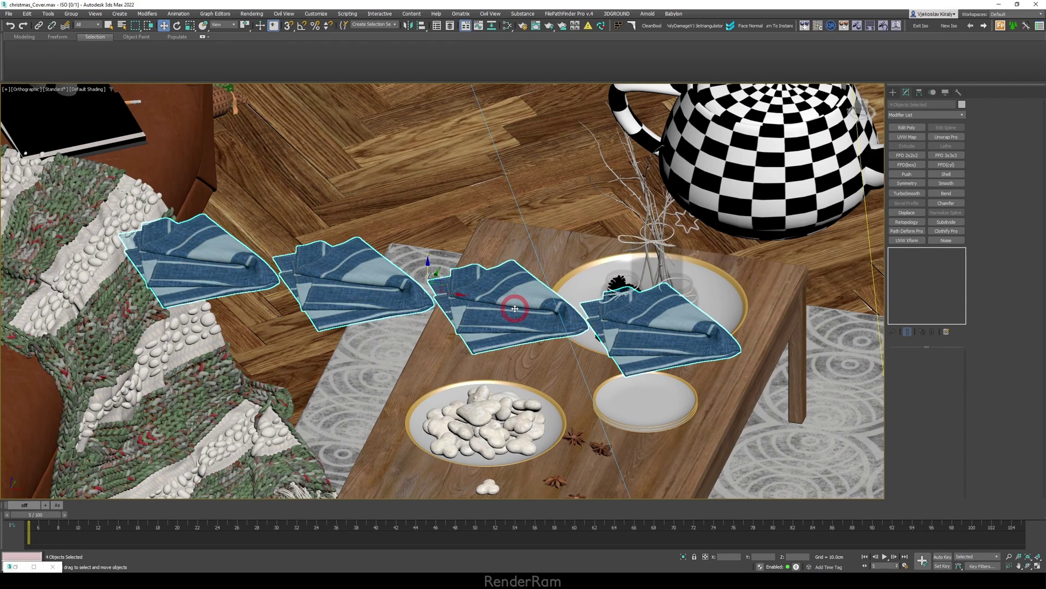
Assign the checker material to the third cloth in the Slate Material Editor, then undo it
left_click(512, 305)
key("m")
left_click_drag(234, 346, 279, 342)
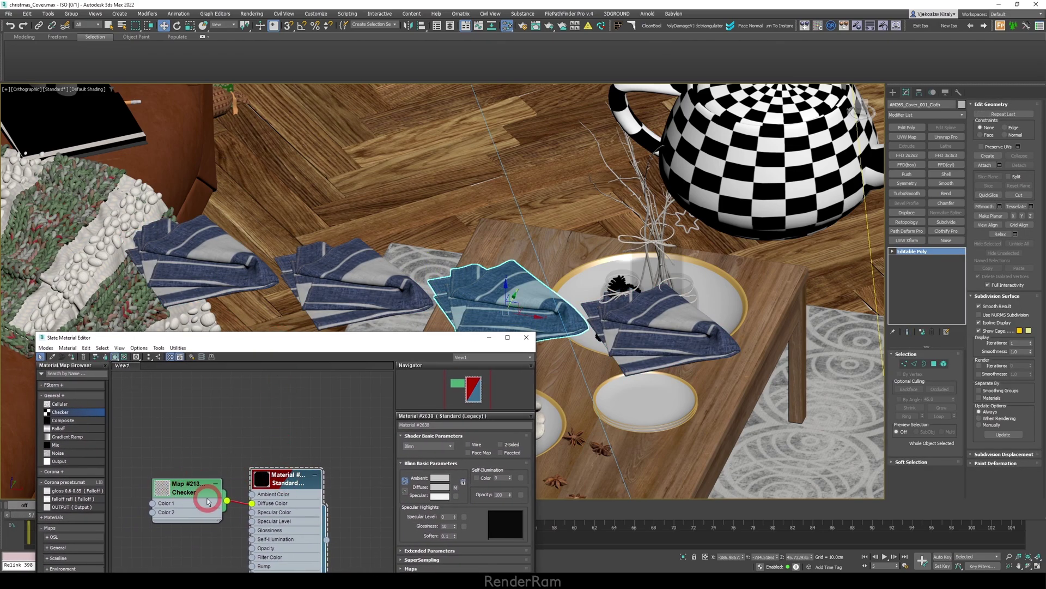
middle_click_drag(286, 482, 290, 390)
left_click_drag(299, 339, 325, 378)
left_click(97, 395)
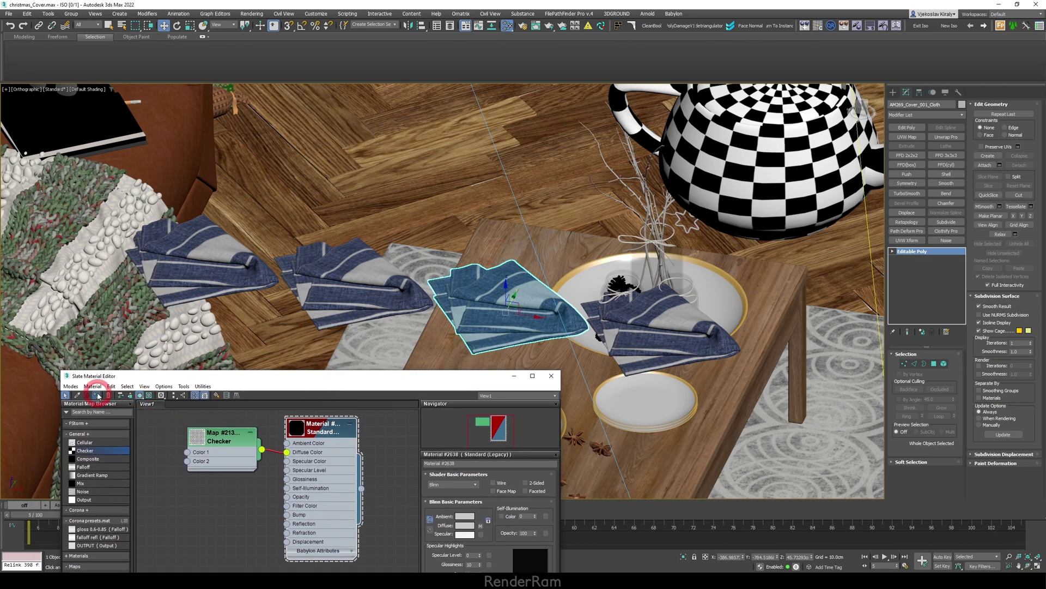
left_click(265, 370)
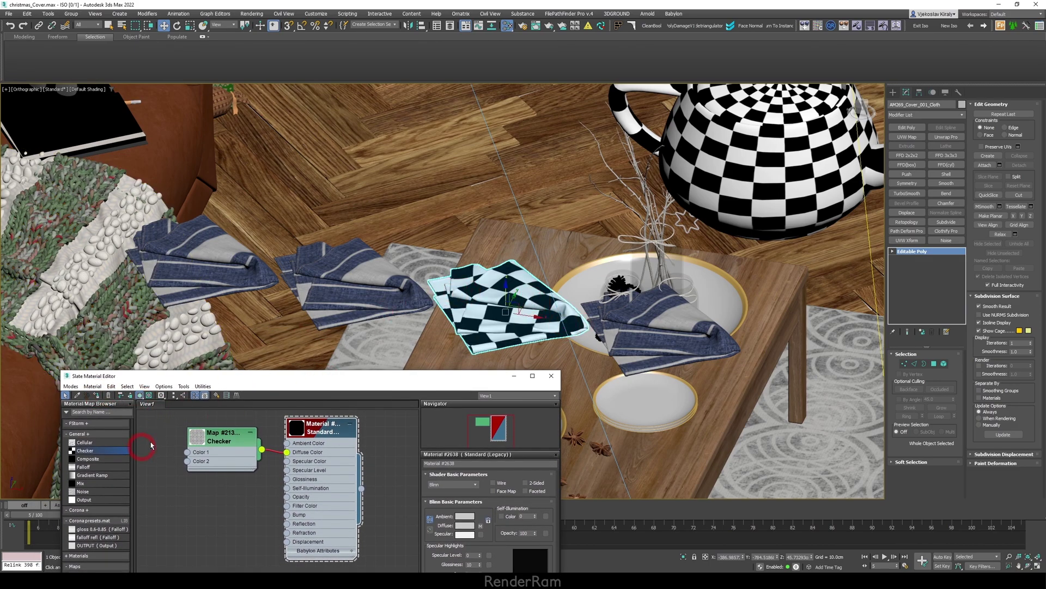
key("ctrl+z")
Enable Propagate Materials to Instances and assign the checker material to the cloth and its instances
left_click(162, 394)
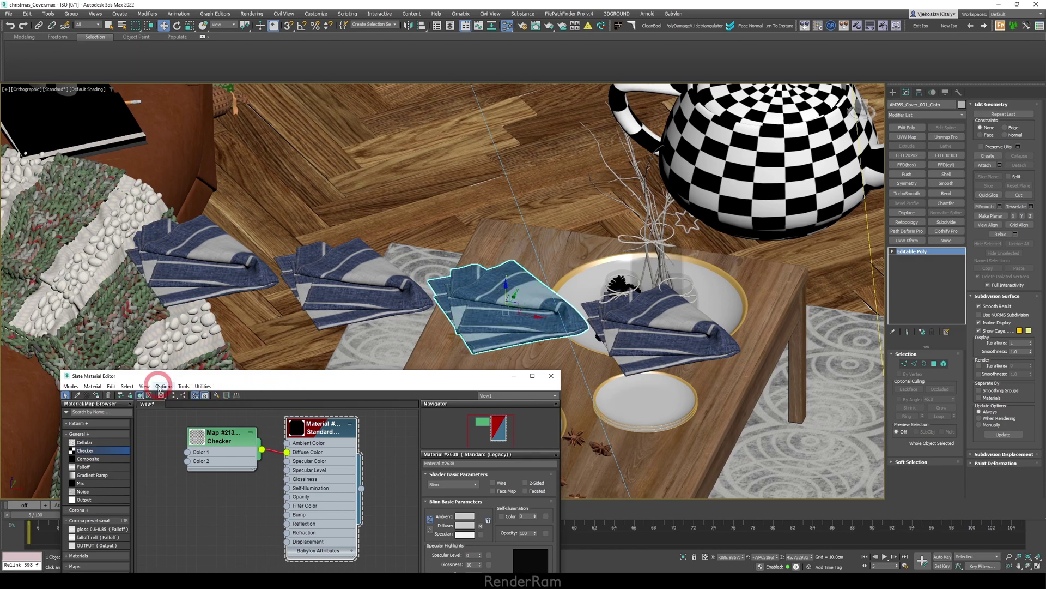
left_click(162, 386)
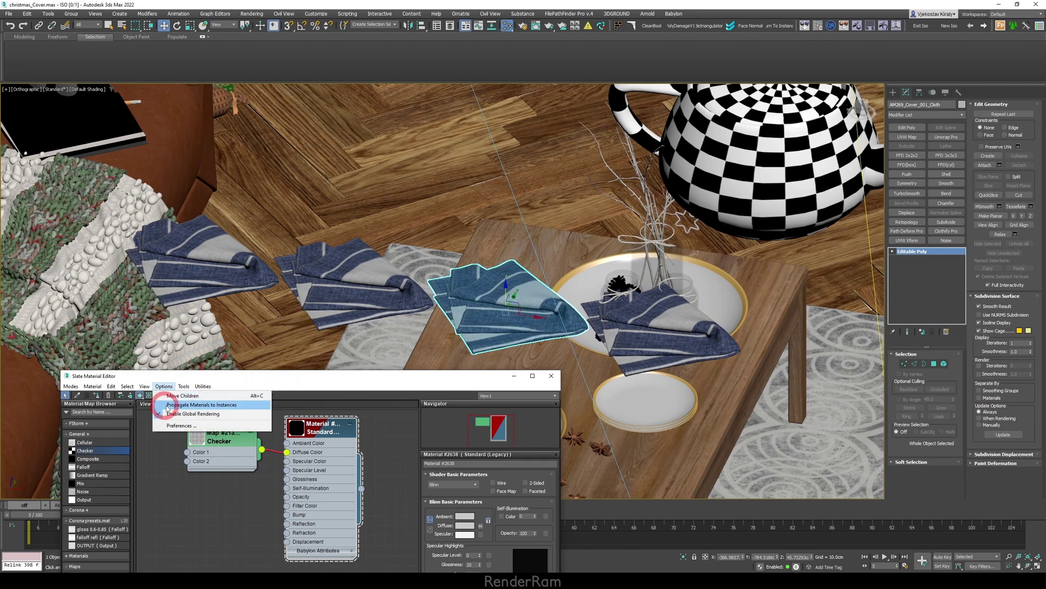
left_click(223, 406)
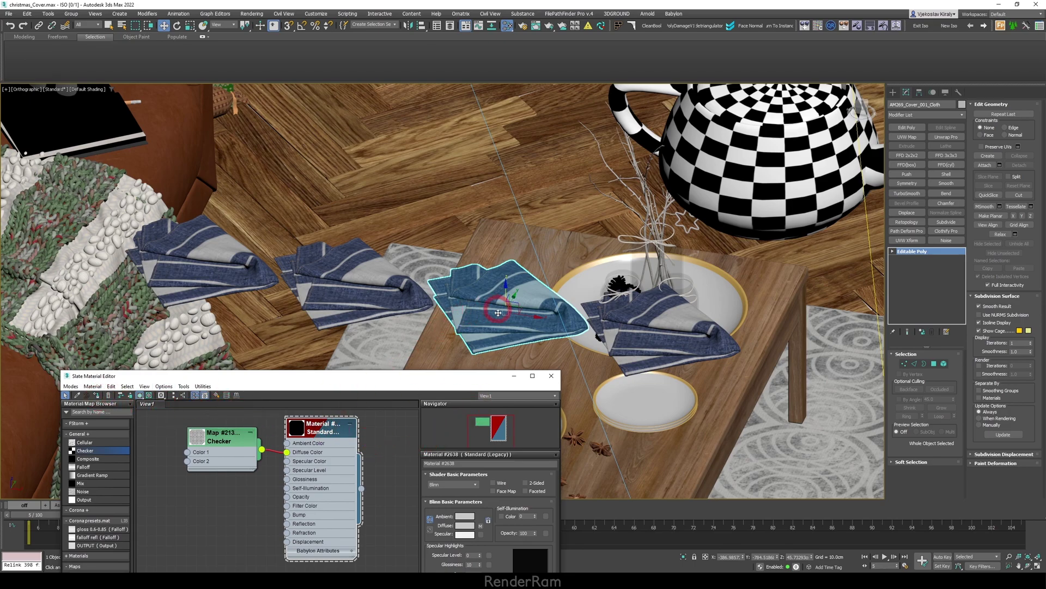
left_click(96, 395)
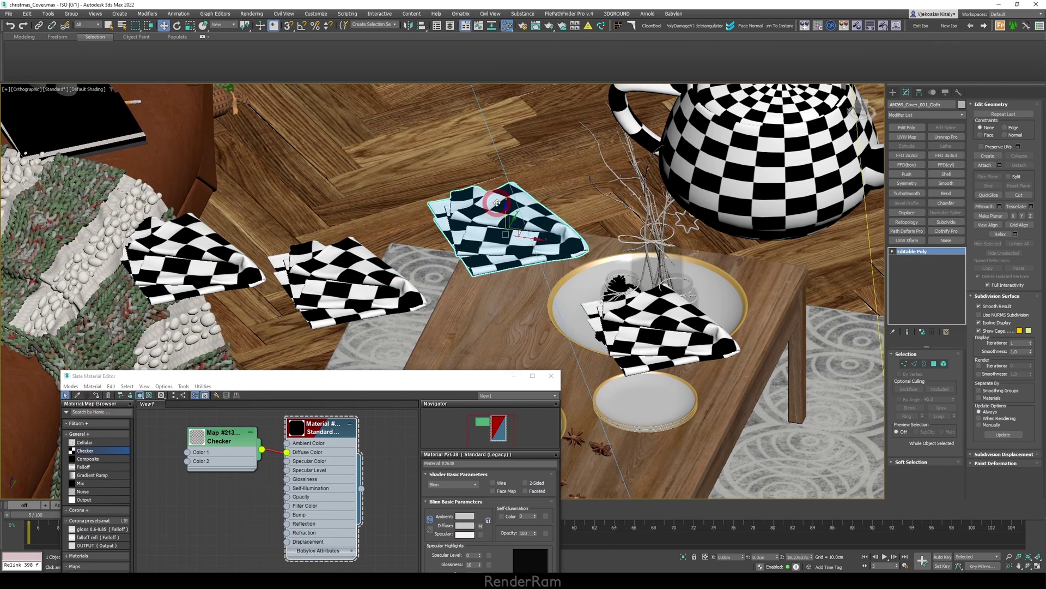
left_click(144, 386)
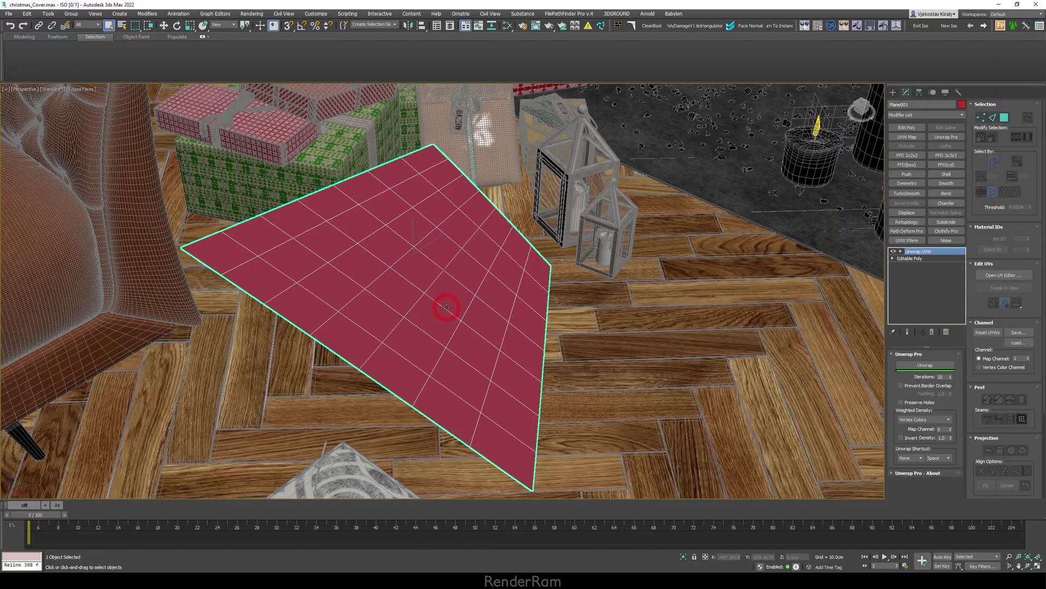
Open Plane001's UVs, ring-select the horizontal edge rows and align them horizontally in place
middle_click_drag(446, 307, 467, 313, "alt")
left_click(1004, 275)
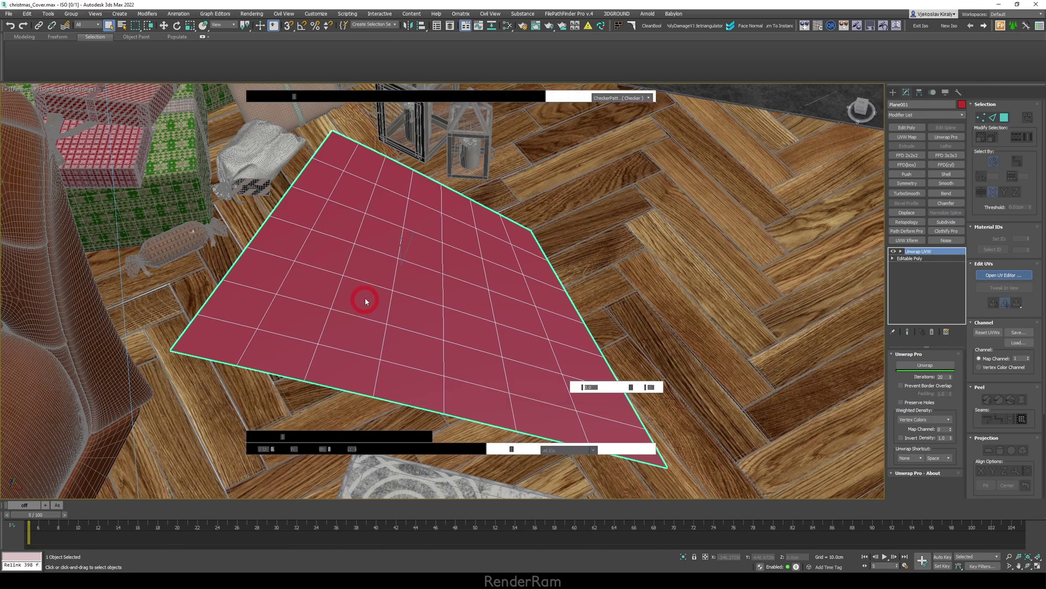
key("2")
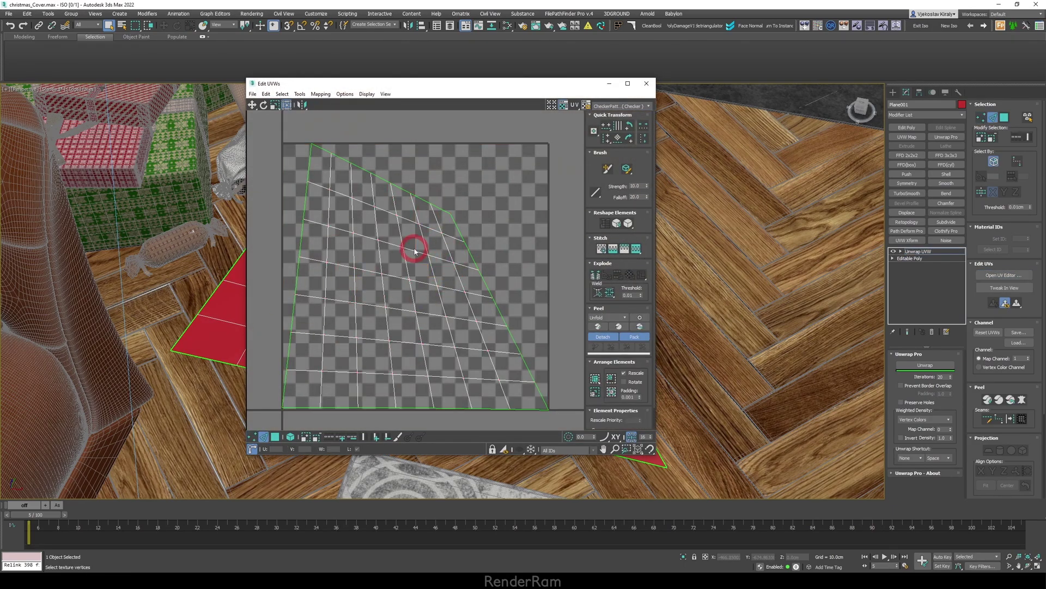
double_click(417, 250)
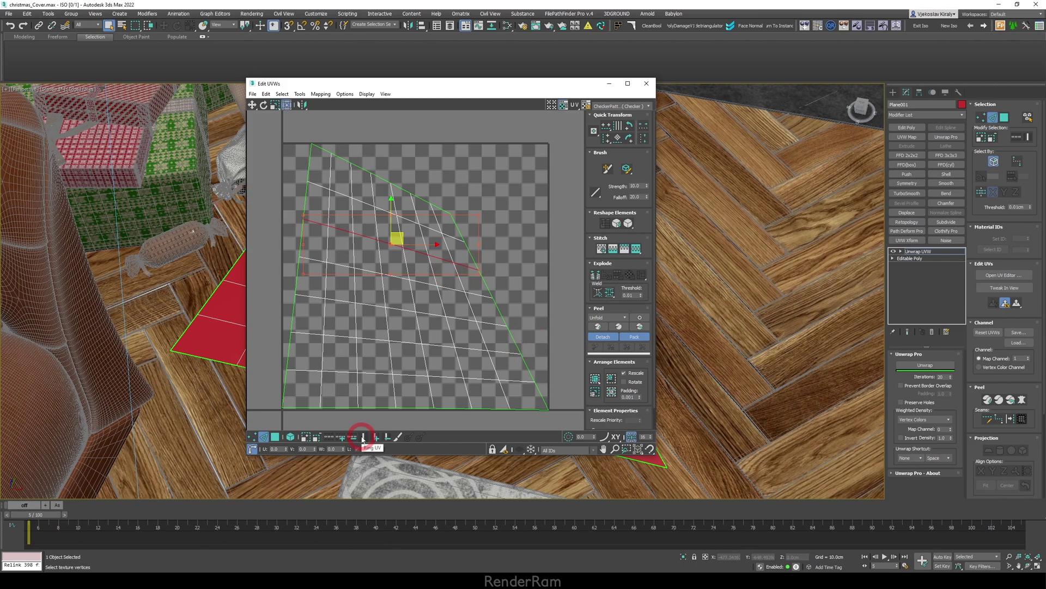
left_click(364, 437)
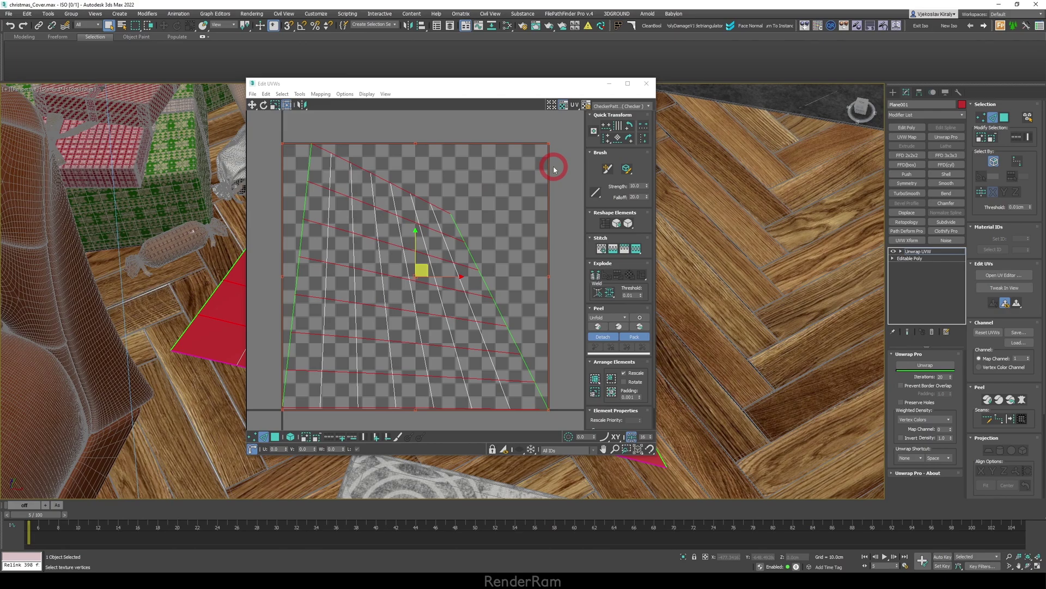
left_click(607, 129)
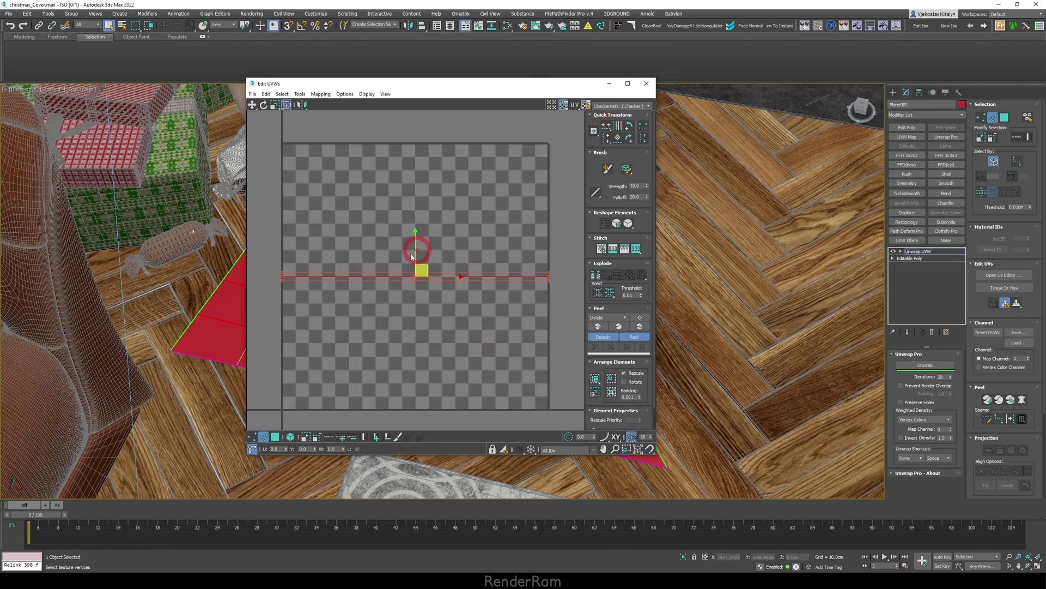
key("ctrl+z")
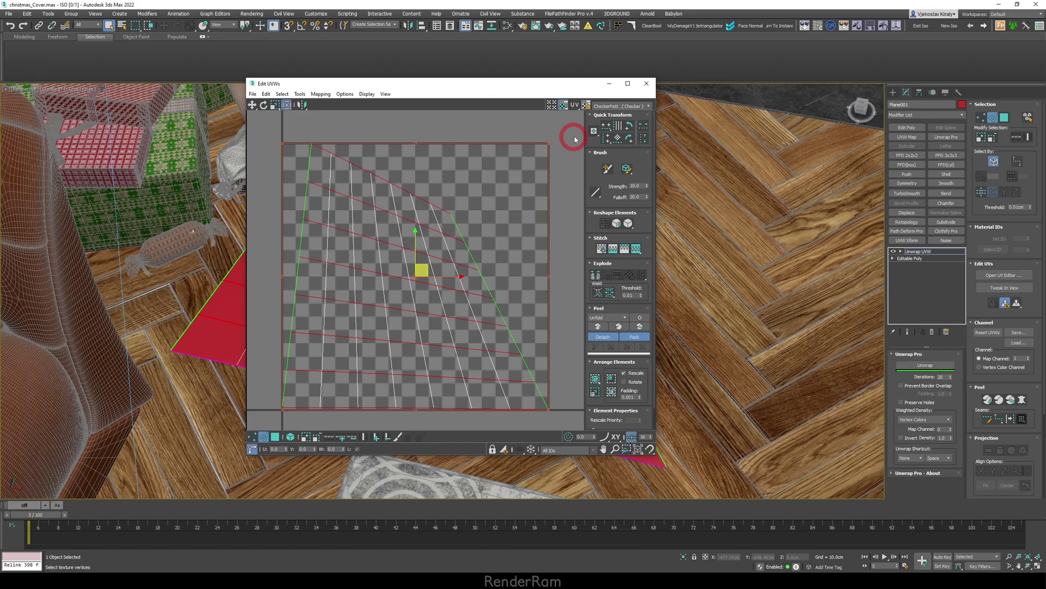
left_click(607, 128)
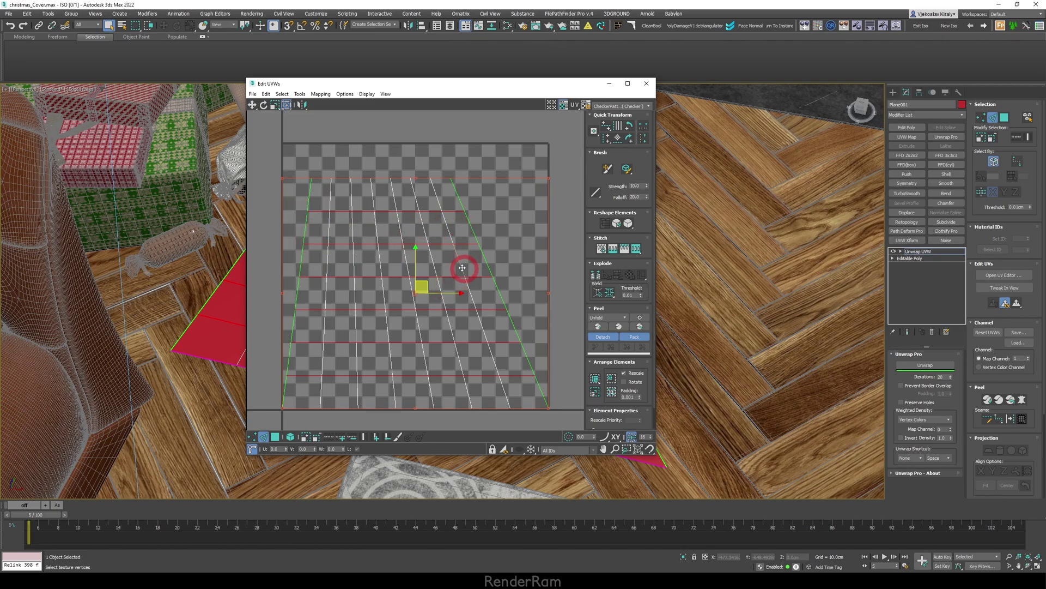
Ring-select the vertical UV edge rows and align them vertically
left_click(485, 259)
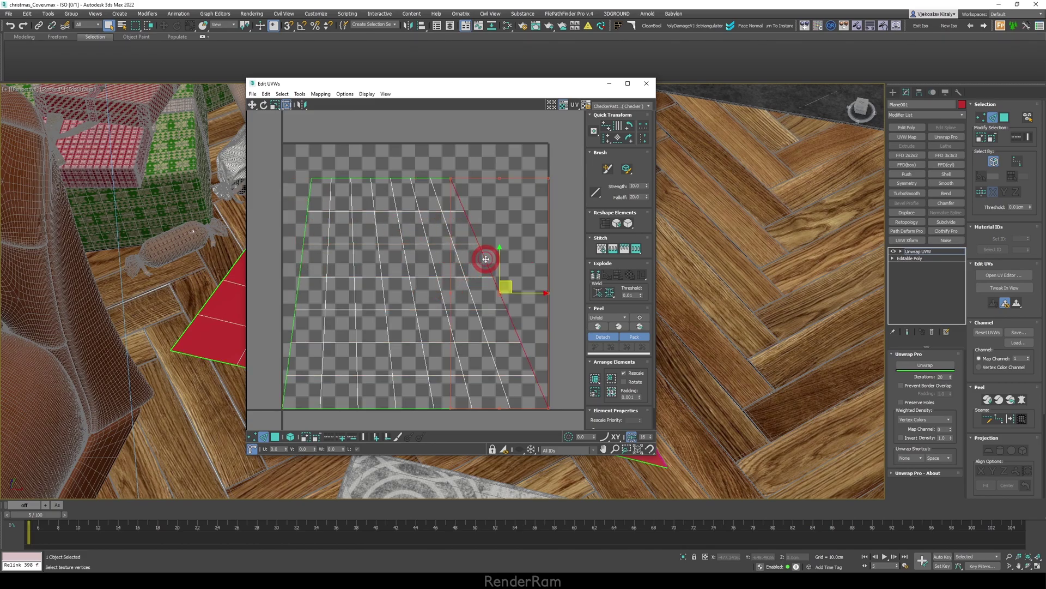
left_click(353, 435)
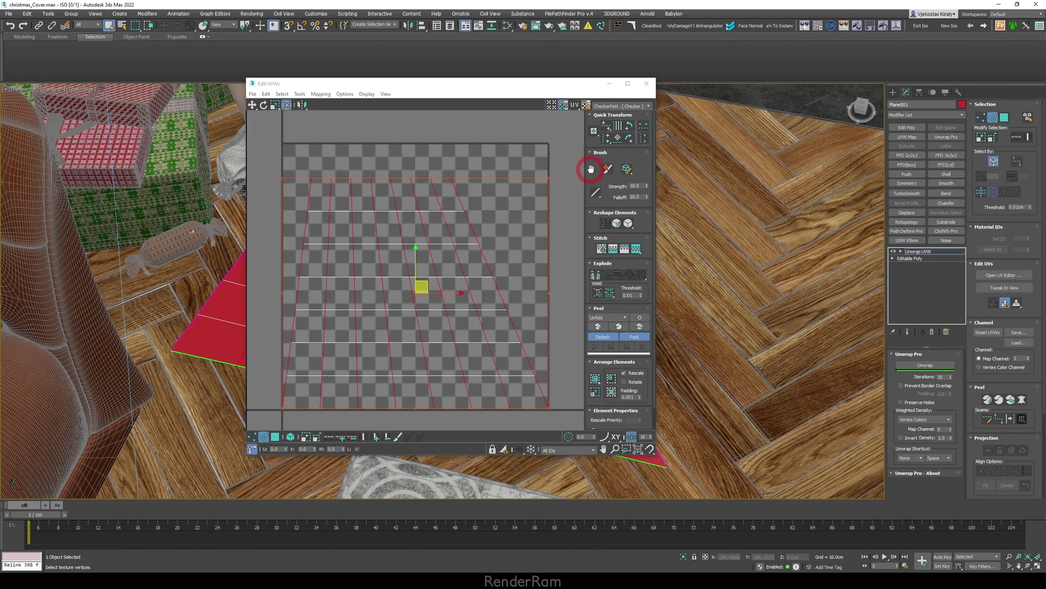
left_click(608, 139)
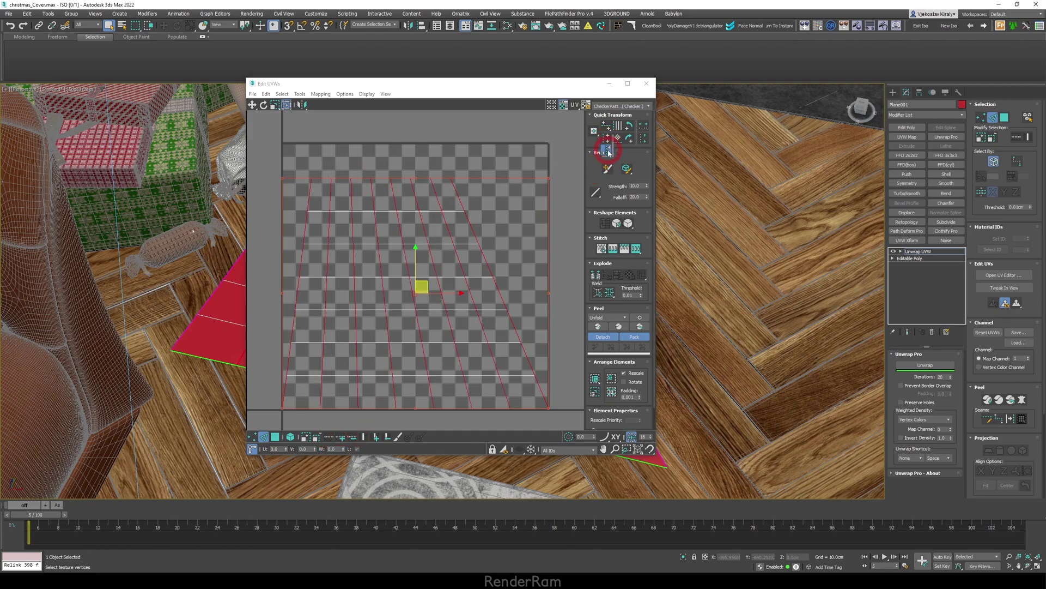